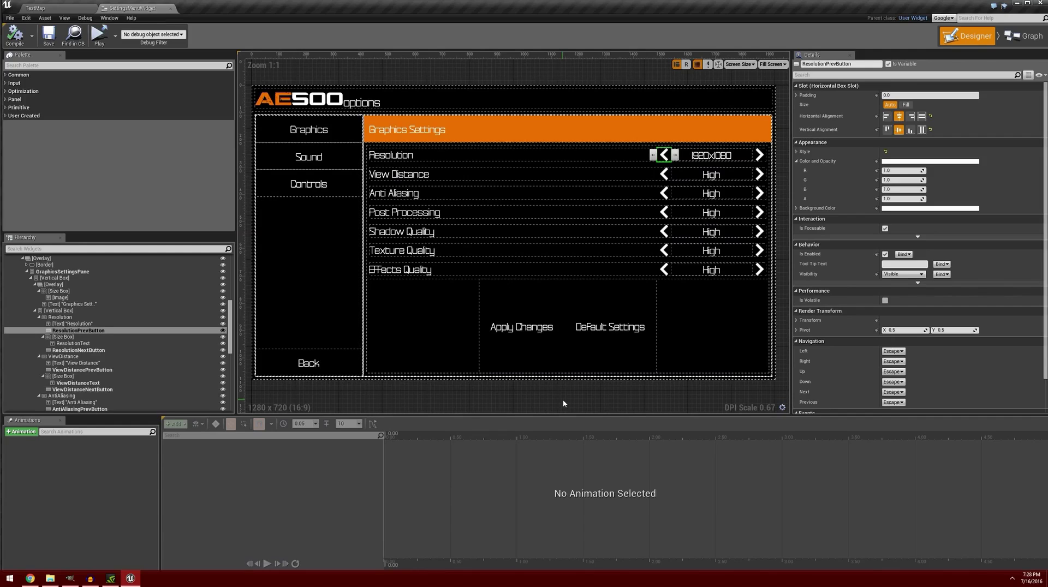
Switch to the browser showing the gimp.org home page.
{"action": "left_click", "coordinate": [30, 578]}
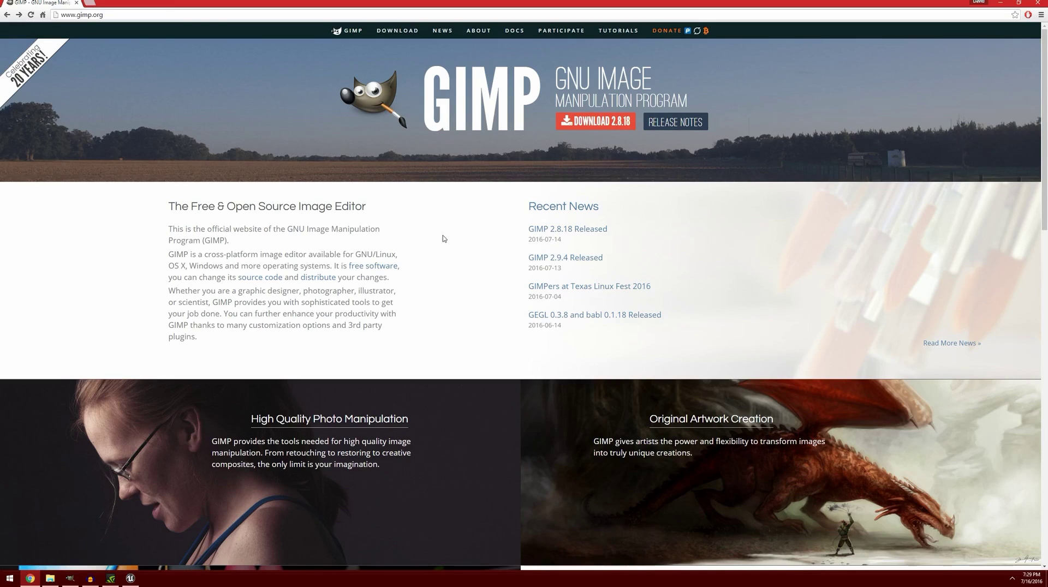
Go to the GIMP 2.8.18 download page from the gimp.org home page.
{"action": "left_click", "coordinate": [600, 121]}
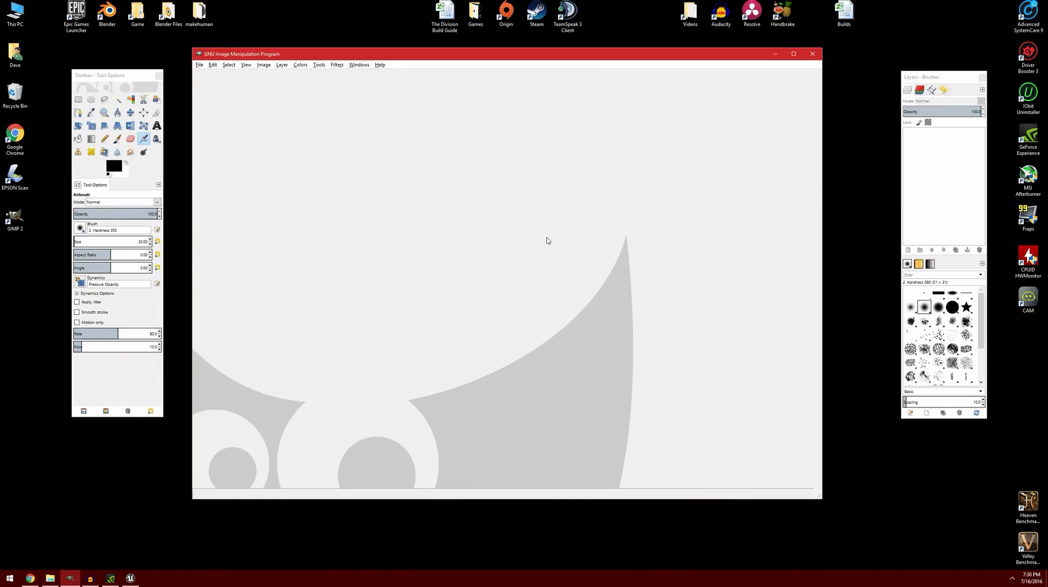
Create a new image 500 pixels wide and 500 pixels high via File > New.
{"action": "left_click", "coordinate": [200, 65]}
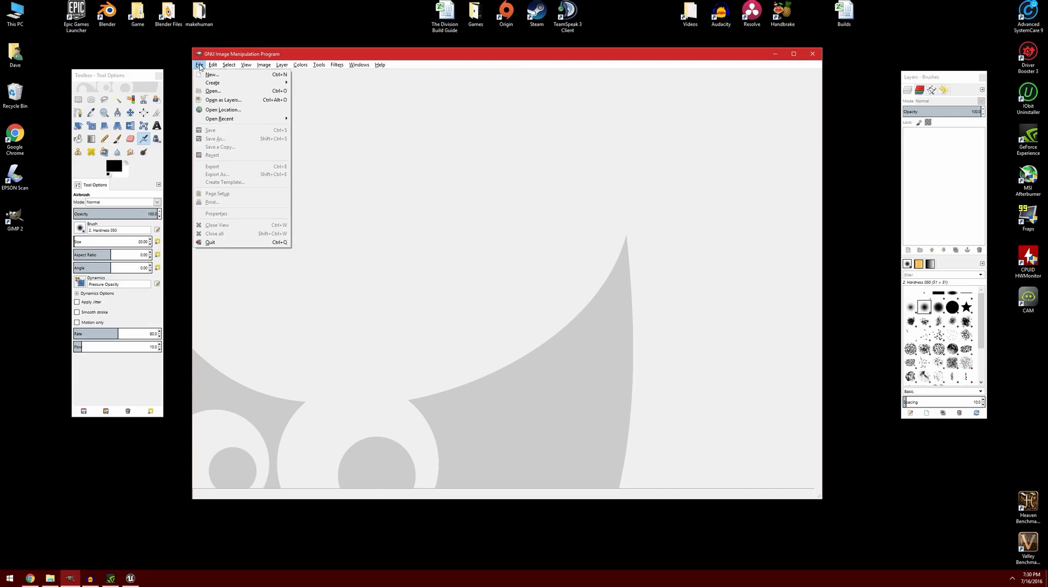
{"action": "left_click", "coordinate": [223, 75]}
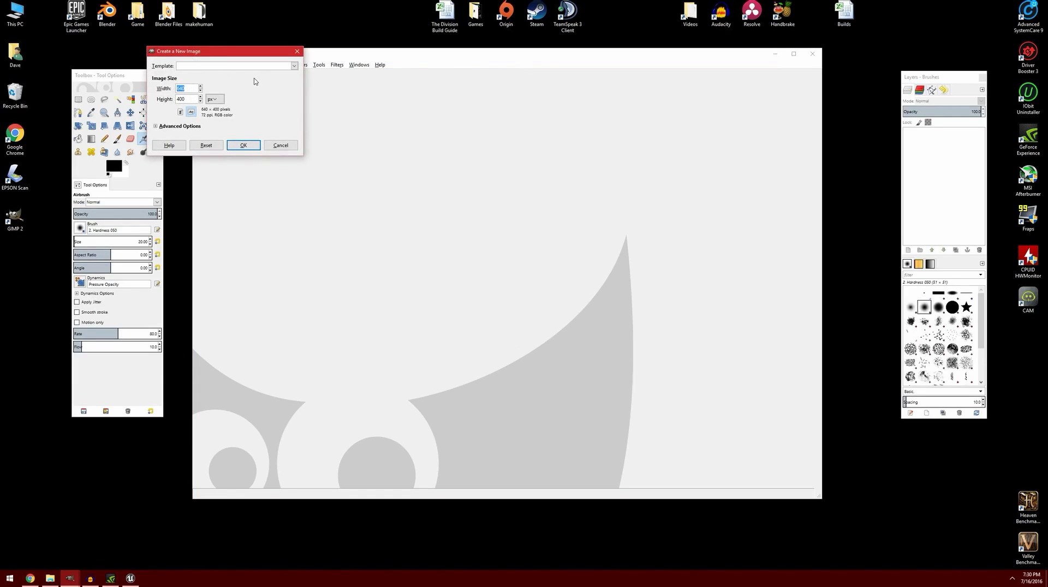
{"action": "type", "text": "500"}
{"action": "key", "text": "Tab"}
{"action": "type", "text": "500"}
{"action": "left_click", "coordinate": [250, 148]}
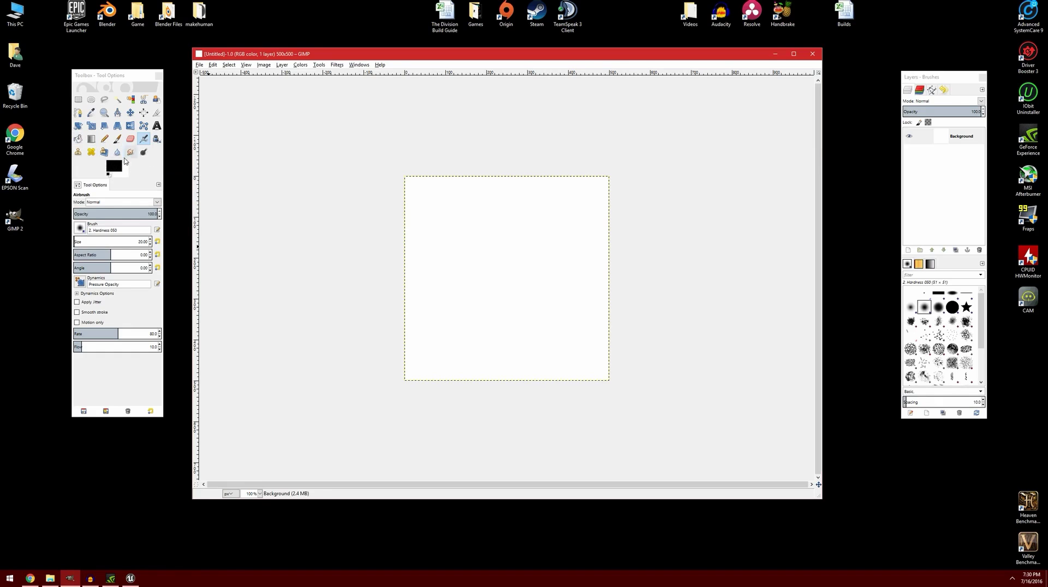
Bucket-fill the whole Background canvas black.
{"action": "left_click", "coordinate": [79, 140]}
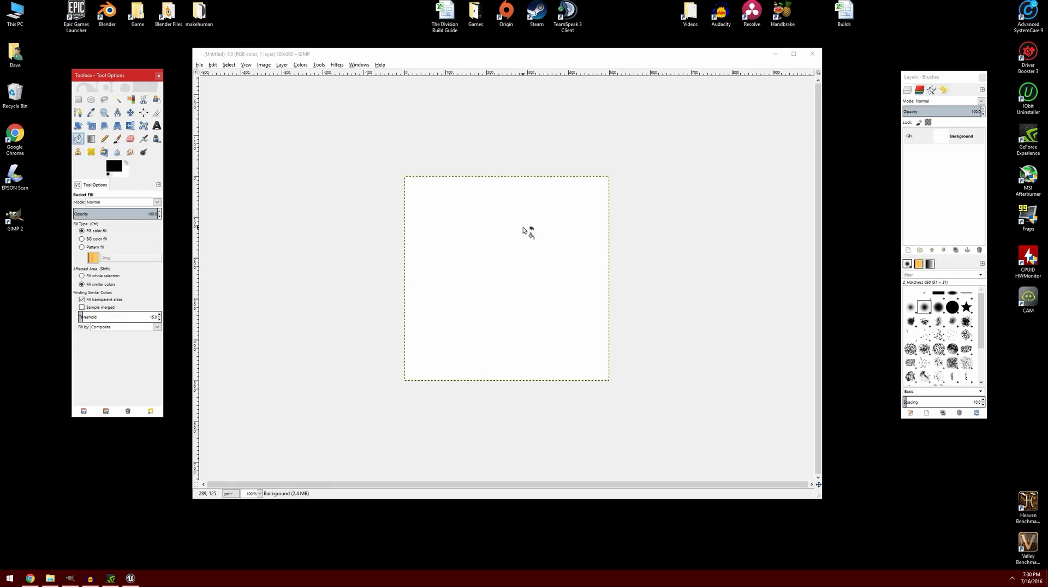
{"action": "left_click", "coordinate": [495, 235]}
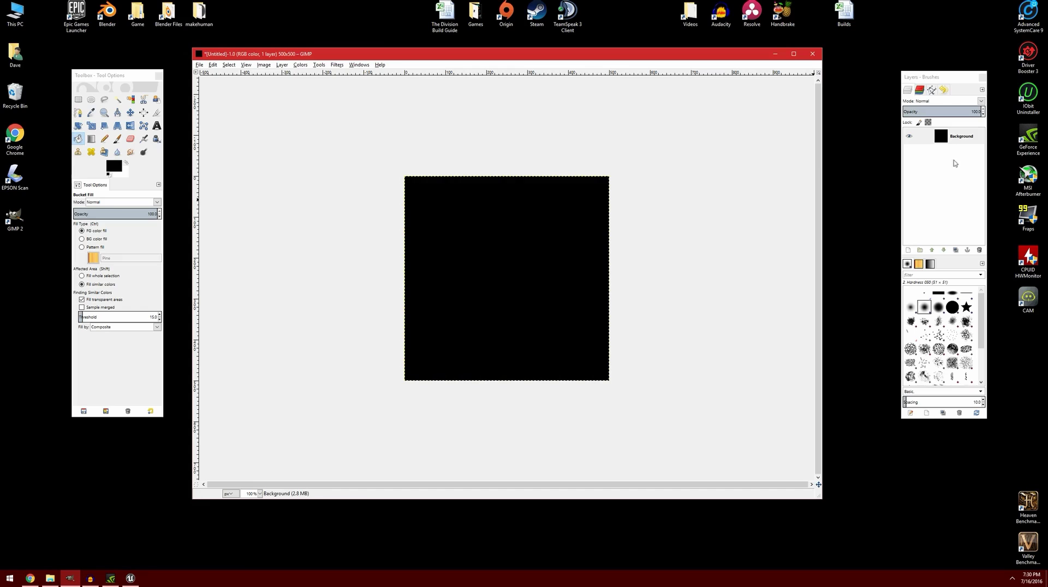
{"action": "left_click_drag", "start_coordinate": [948, 80], "coordinate": [904, 72]}
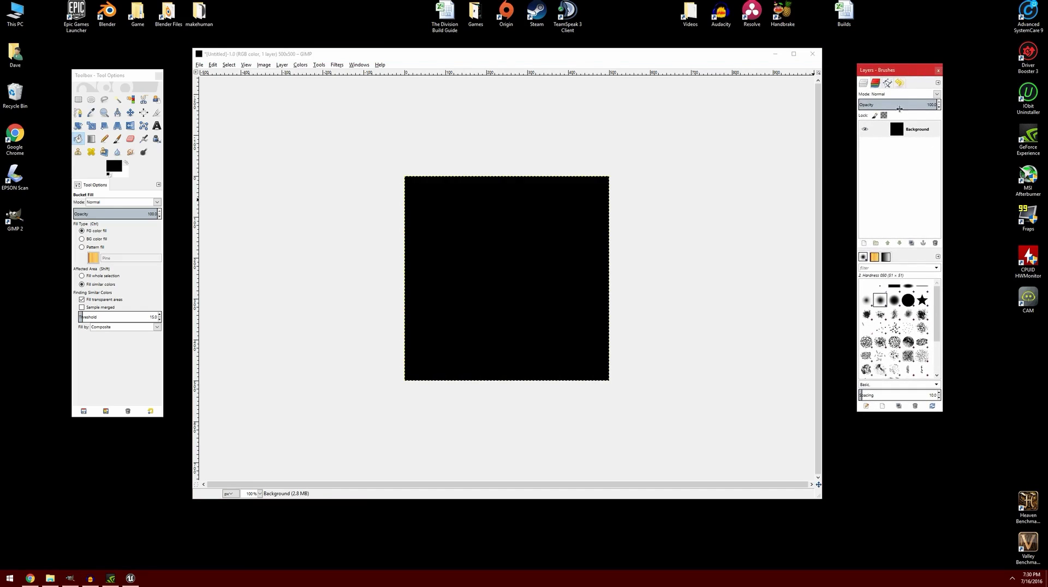
Add a new transparent layer above Background and name it Arrow.
{"action": "right_click", "coordinate": [893, 150]}
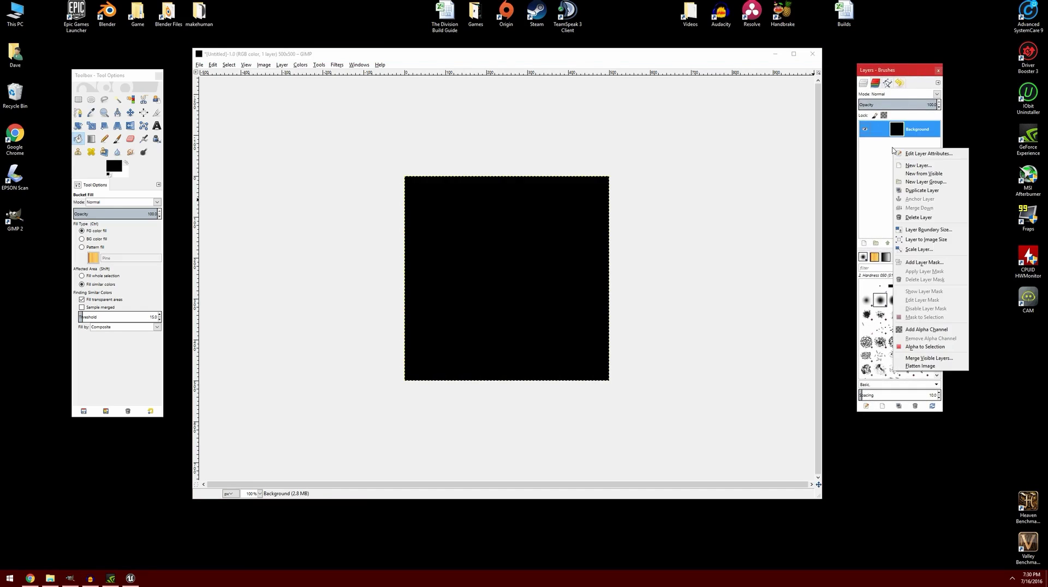
{"action": "left_click", "coordinate": [917, 165]}
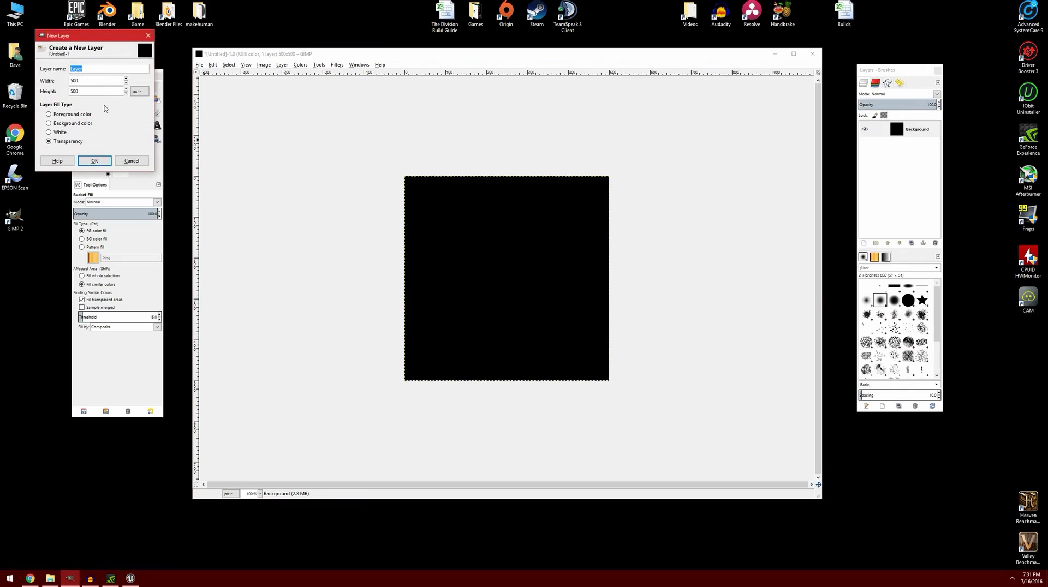
{"action": "left_click", "coordinate": [65, 143]}
{"action": "left_click", "coordinate": [94, 161]}
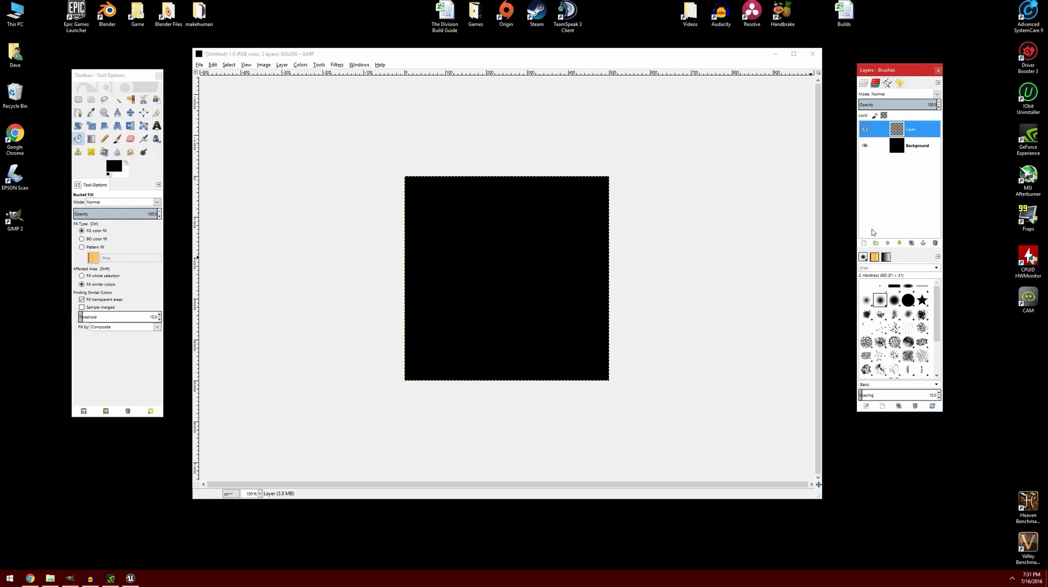
{"action": "double_click", "coordinate": [919, 129]}
{"action": "type", "text": "Arrow"}
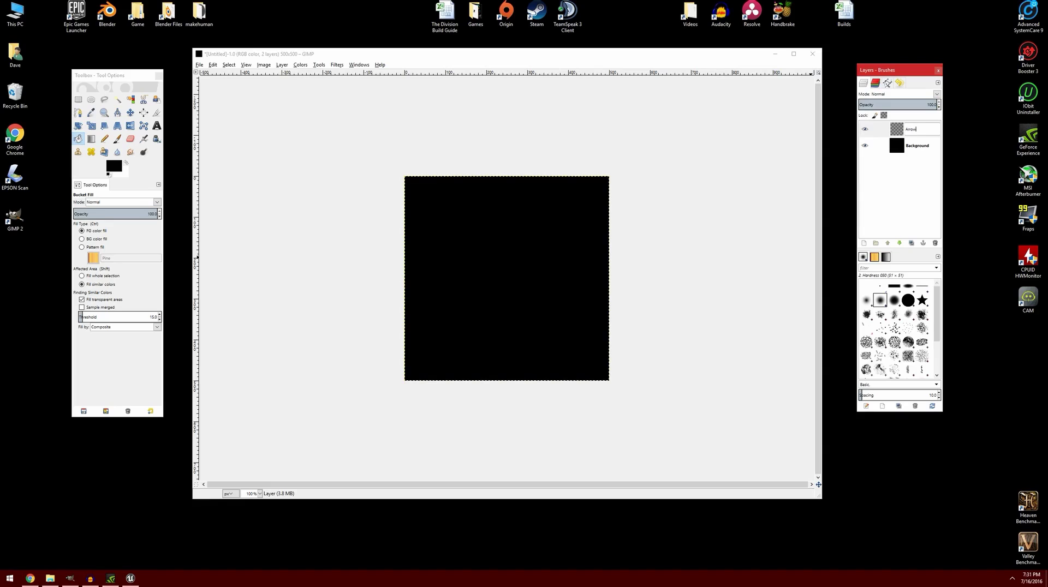
{"action": "key", "text": "Return"}
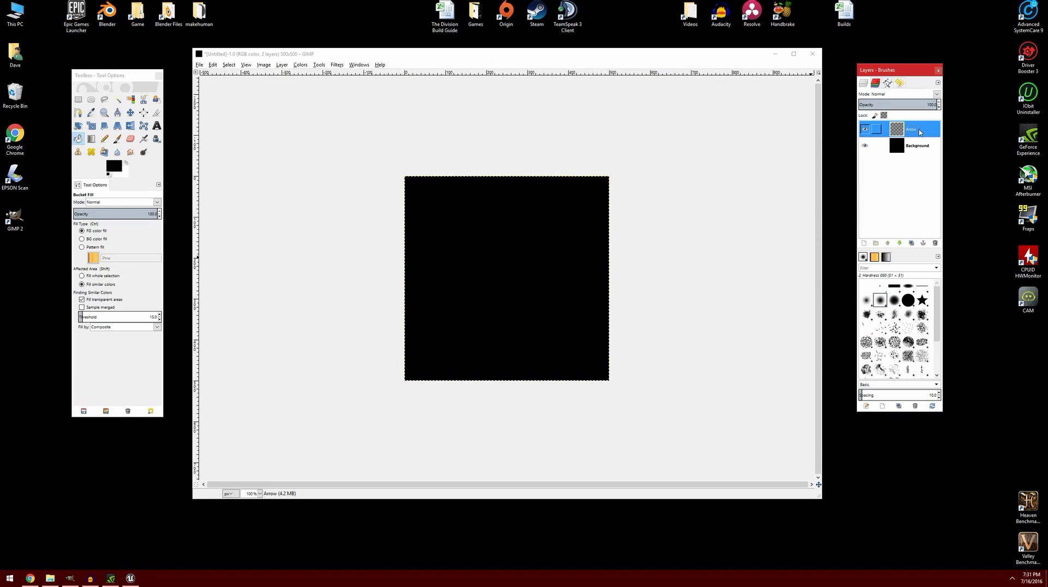
Draw a rectangle selection on the canvas and set its size to 330 × 330 px.
{"action": "left_click", "coordinate": [79, 102]}
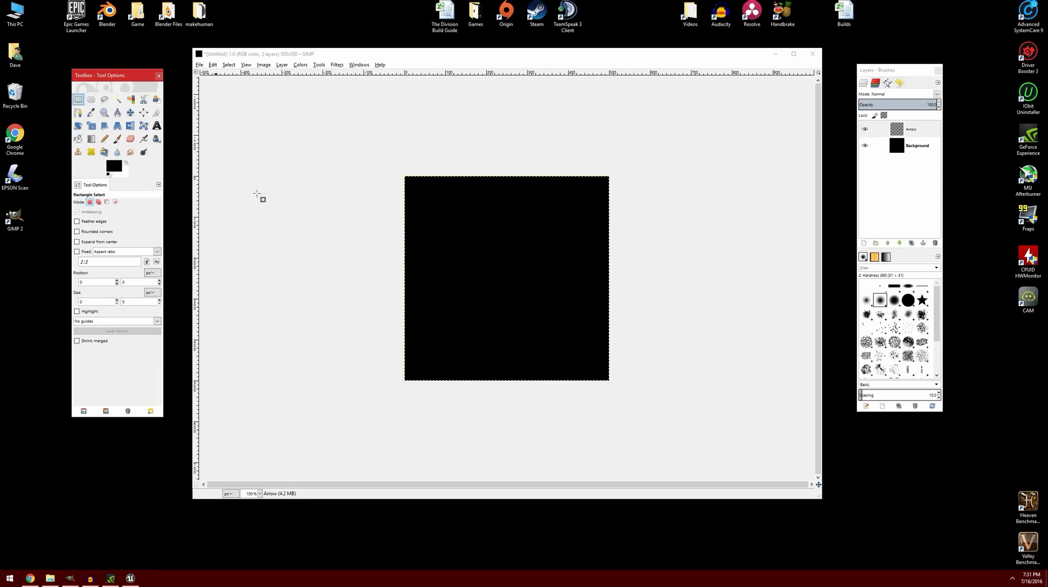
{"action": "left_click", "coordinate": [439, 223]}
{"action": "left_click_drag", "start_coordinate": [552, 311], "coordinate": [582, 333]}
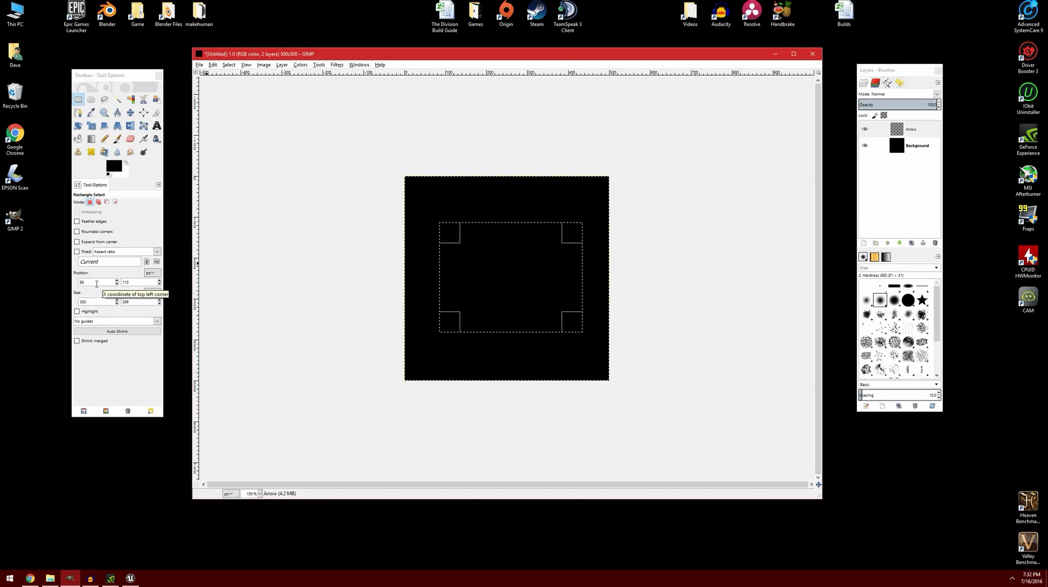
{"action": "left_click", "coordinate": [94, 302]}
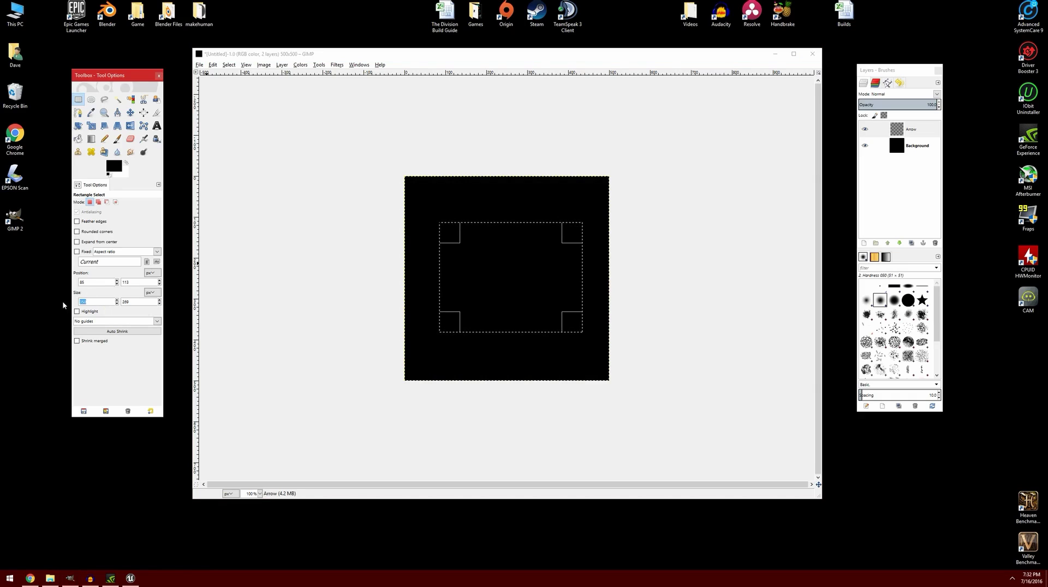
{"action": "type", "text": "330"}
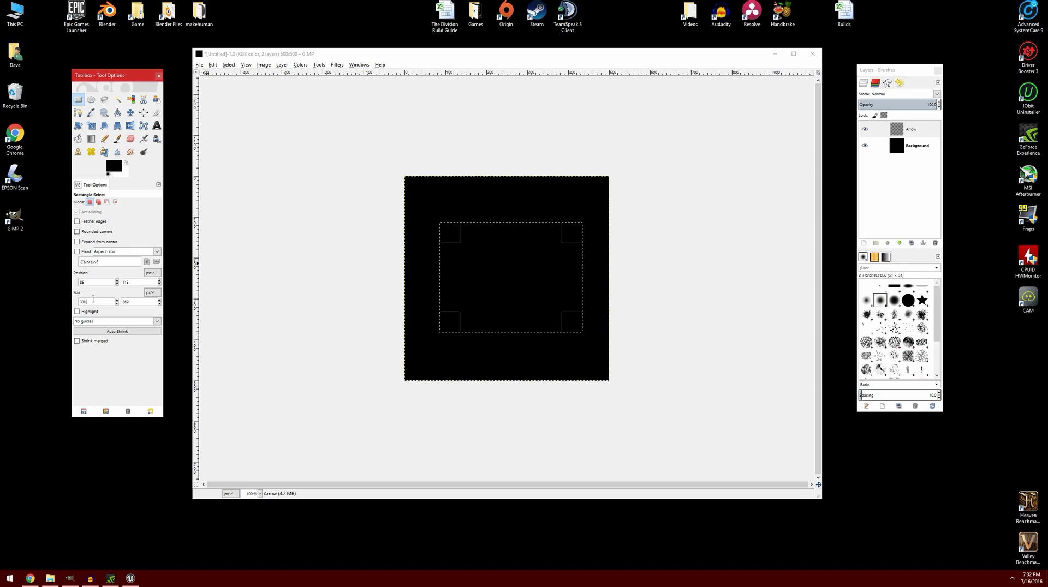
{"action": "key", "text": "Tab"}
{"action": "type", "text": "330"}
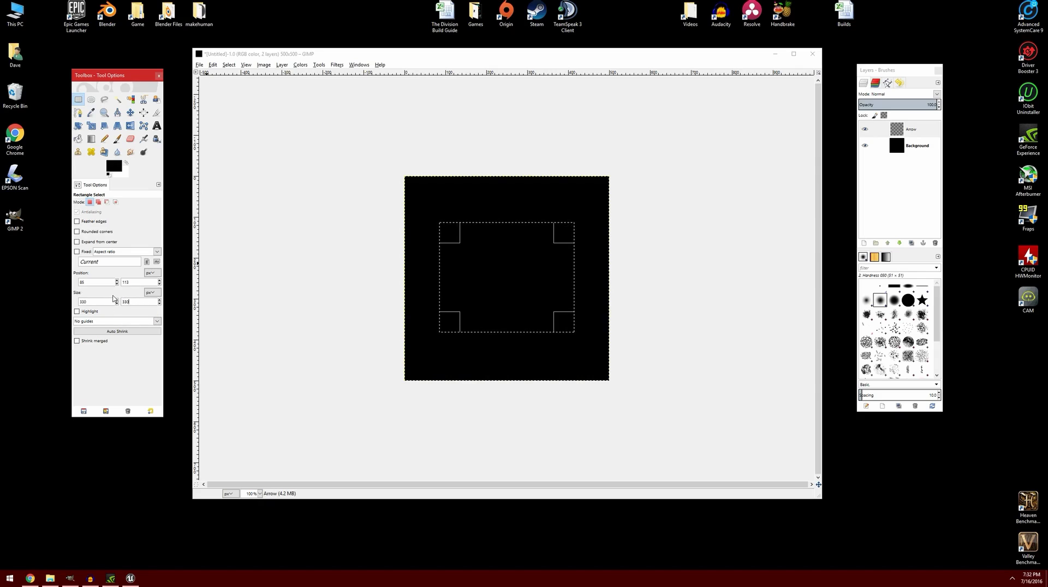
{"action": "key", "text": "Return"}
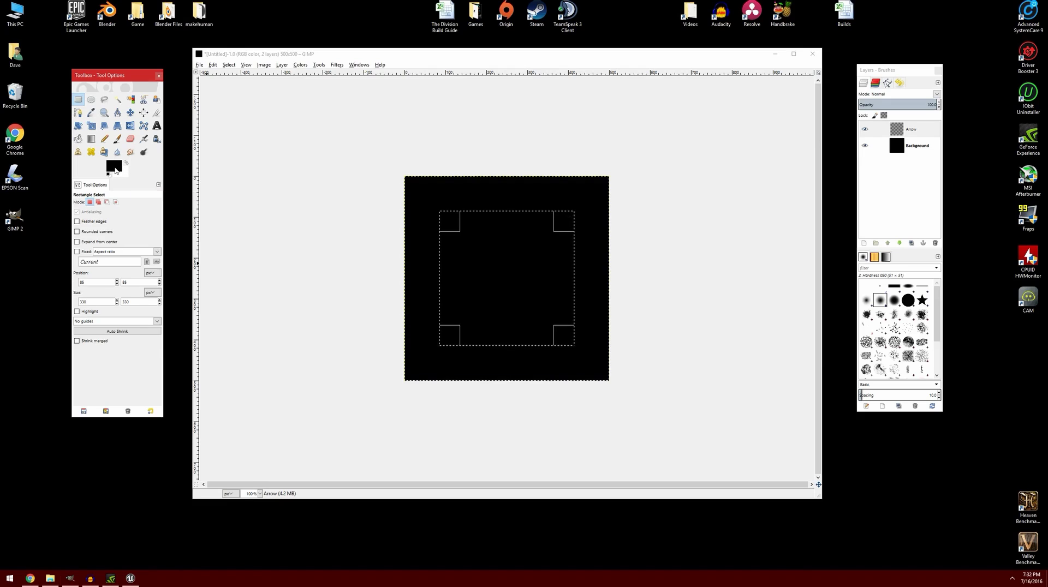
Make white the foreground painting colour.
{"action": "left_click", "coordinate": [117, 169]}
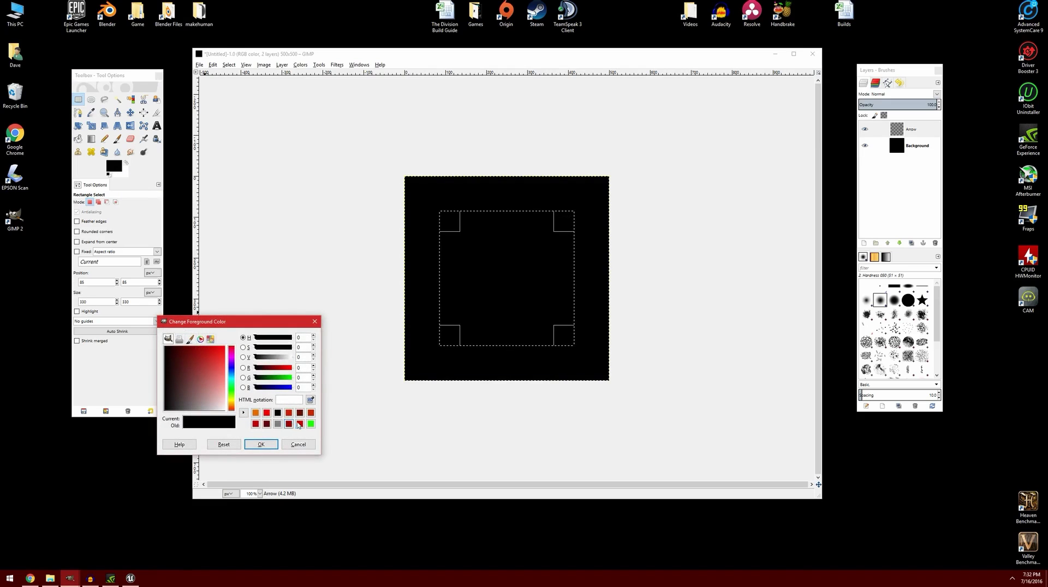
{"action": "left_click", "coordinate": [244, 413]}
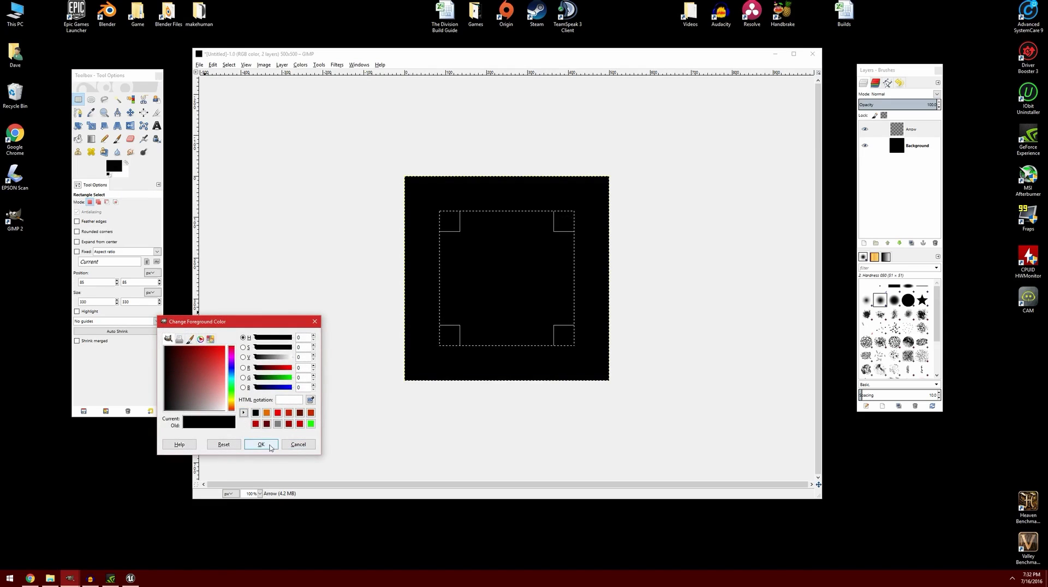
{"action": "left_click", "coordinate": [298, 444]}
{"action": "left_click", "coordinate": [127, 163]}
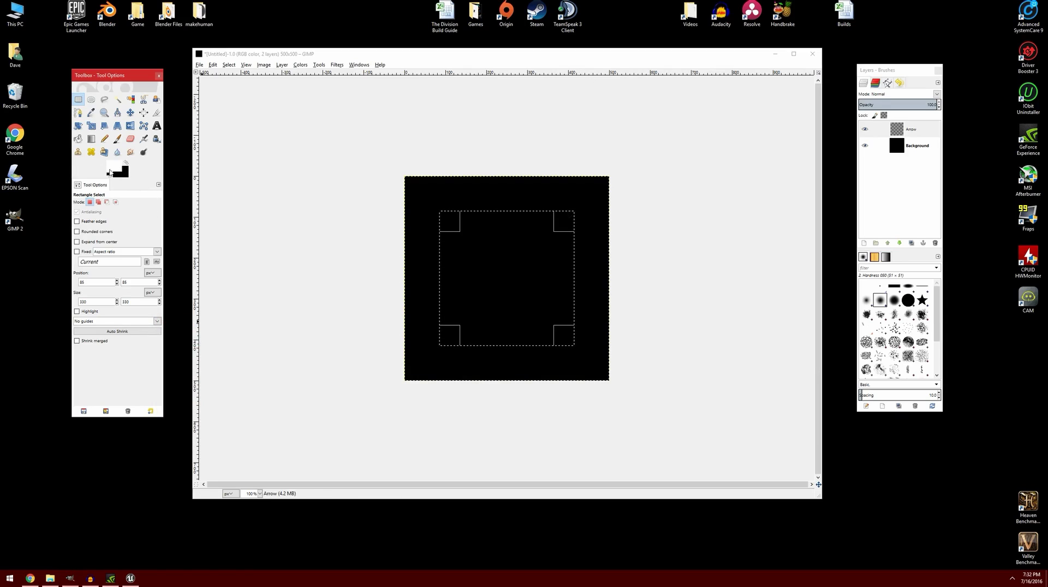
Bucket-fill the square selection white, then draw a new rectangle selection inside it.
{"action": "left_click", "coordinate": [78, 139]}
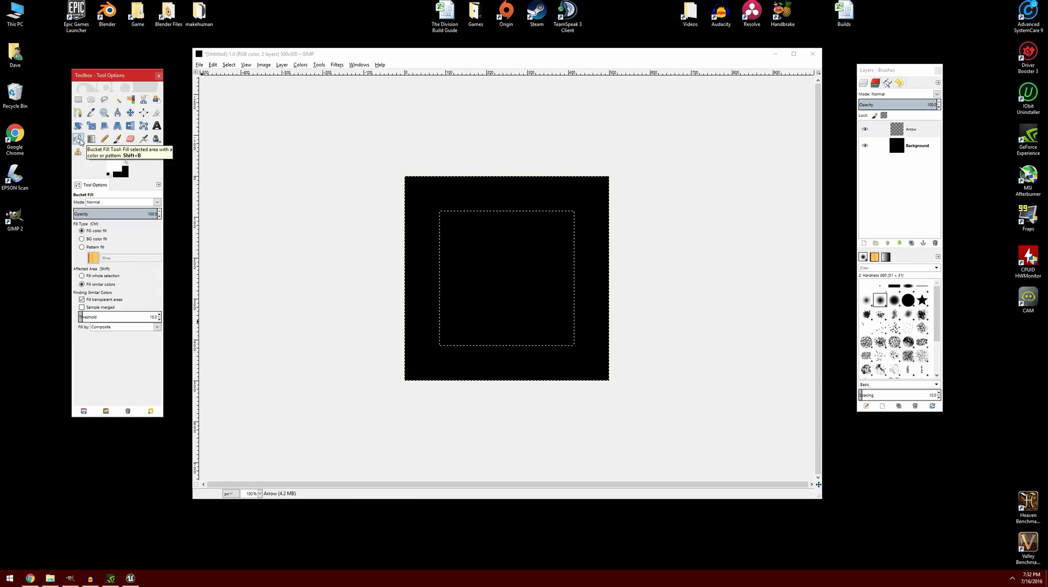
{"action": "left_click", "coordinate": [507, 252]}
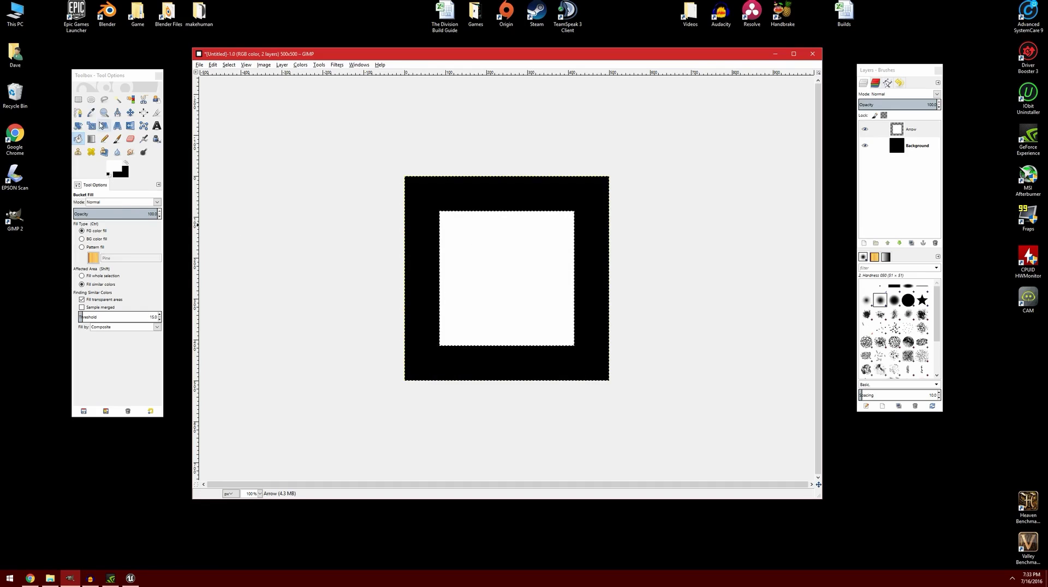
{"action": "left_click", "coordinate": [80, 100]}
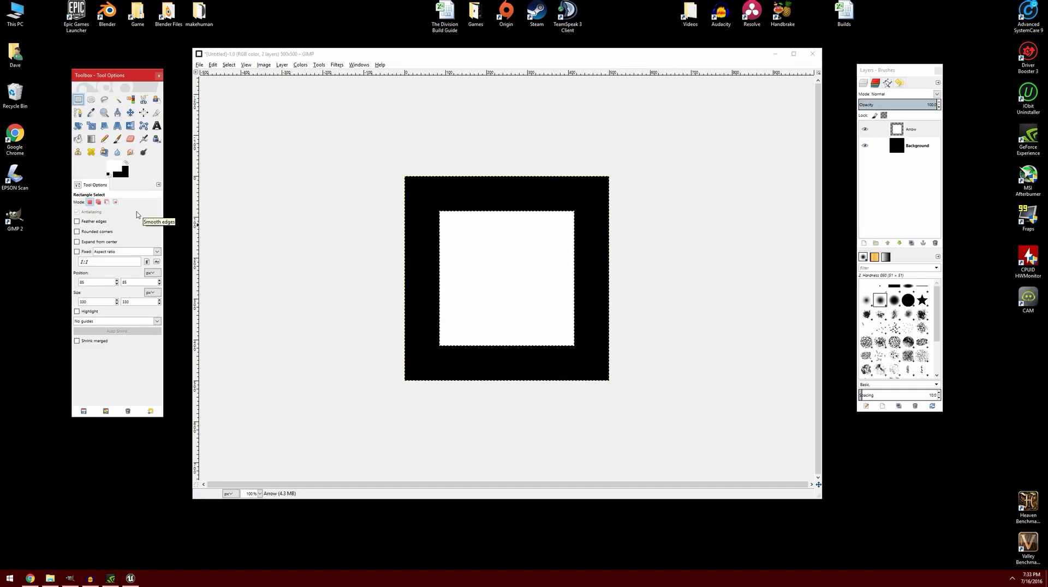
{"action": "left_click_drag", "start_coordinate": [456, 241], "coordinate": [574, 309]}
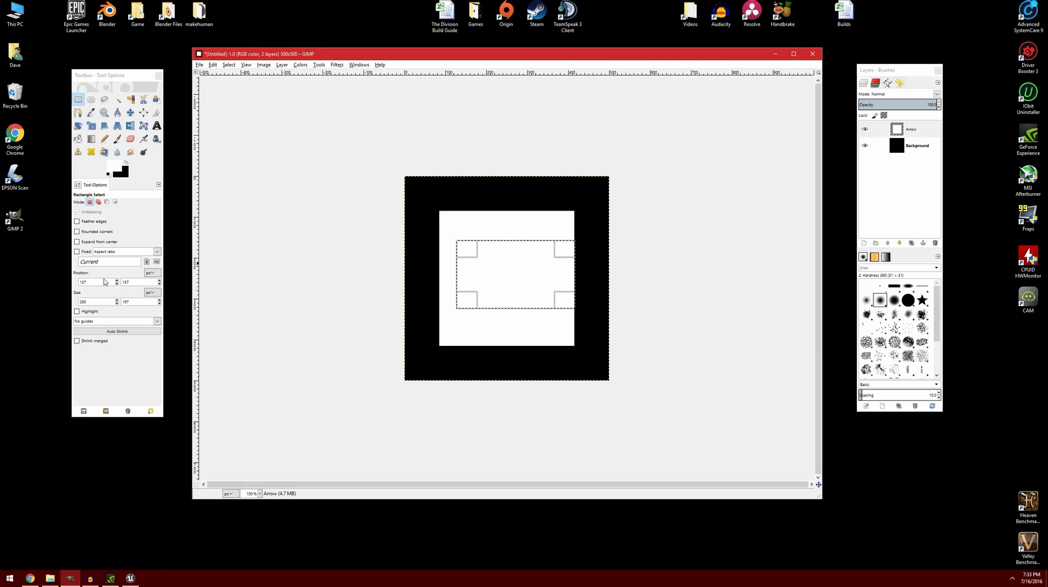
Set the selection to 330 × 330 px at position 85, 85 over the white square.
{"action": "double_click", "coordinate": [94, 300]}
{"action": "type", "text": "33"}
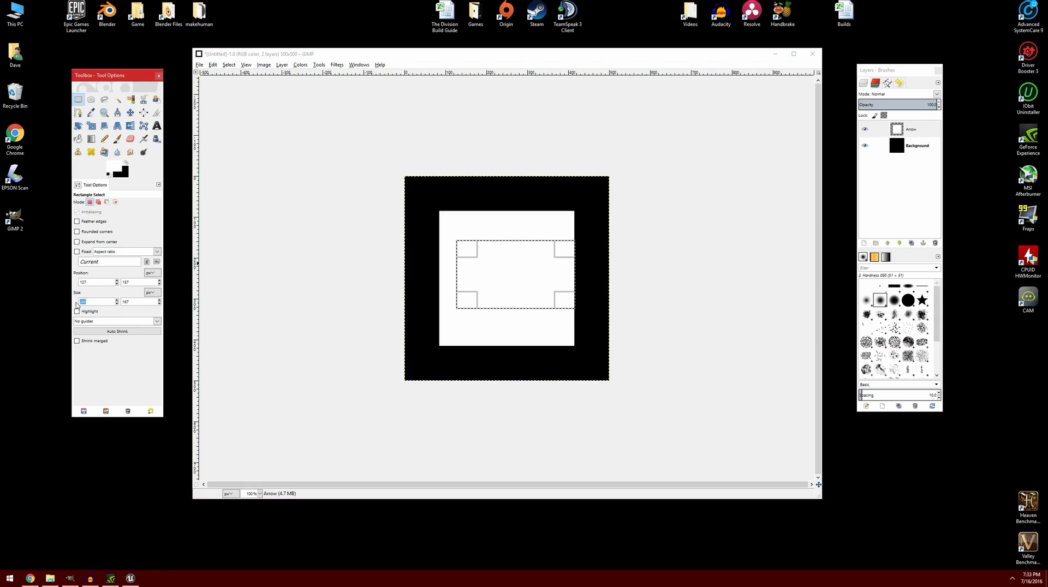
{"action": "type", "text": "0"}
{"action": "key", "text": "Tab"}
{"action": "type", "text": "330"}
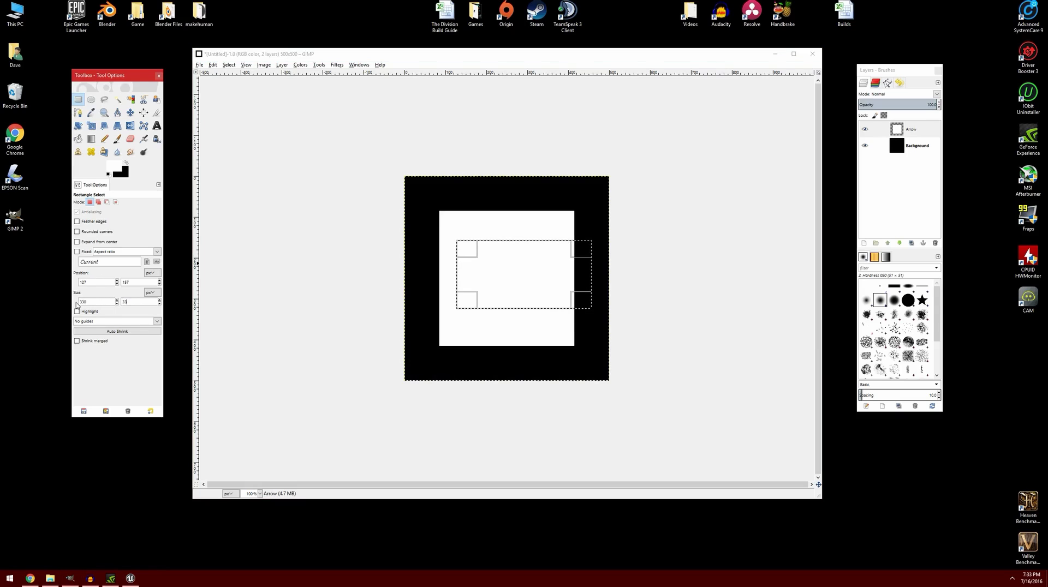
{"action": "key", "text": "Tab"}
{"action": "double_click", "coordinate": [83, 282]}
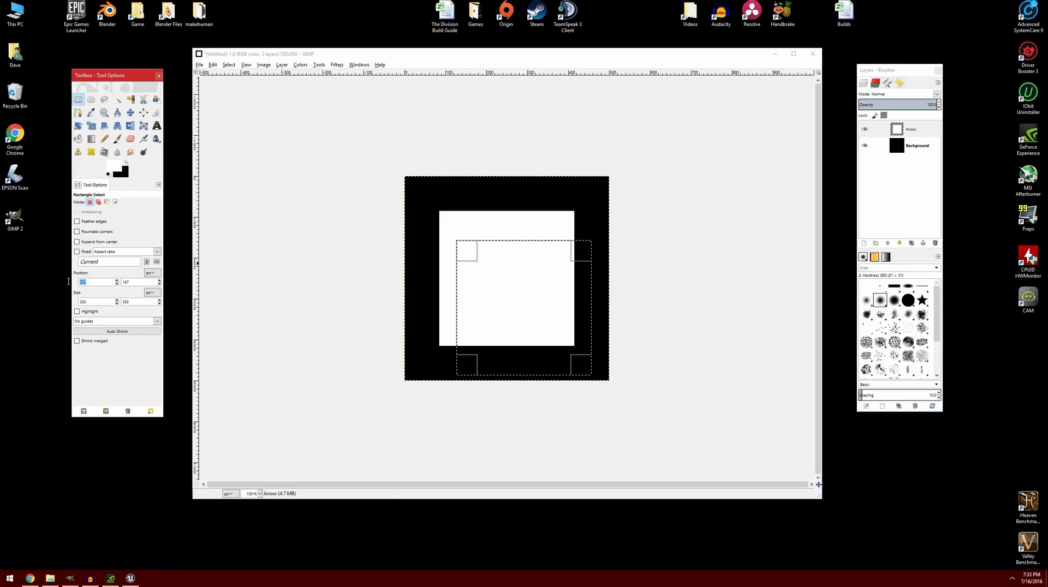
{"action": "type", "text": "85"}
{"action": "key", "text": "Tab"}
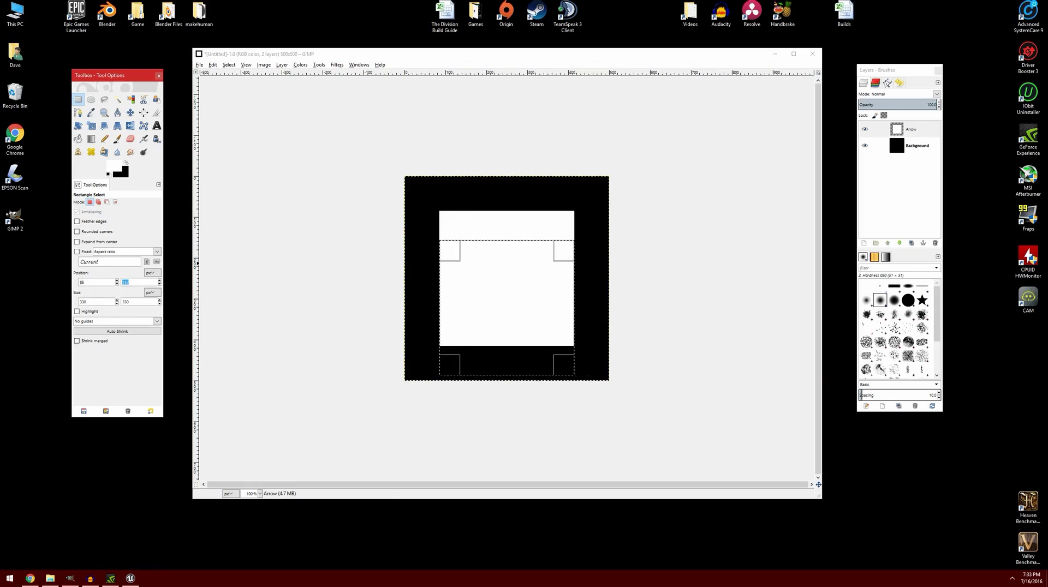
{"action": "type", "text": "8"}
{"action": "key", "text": "Return"}
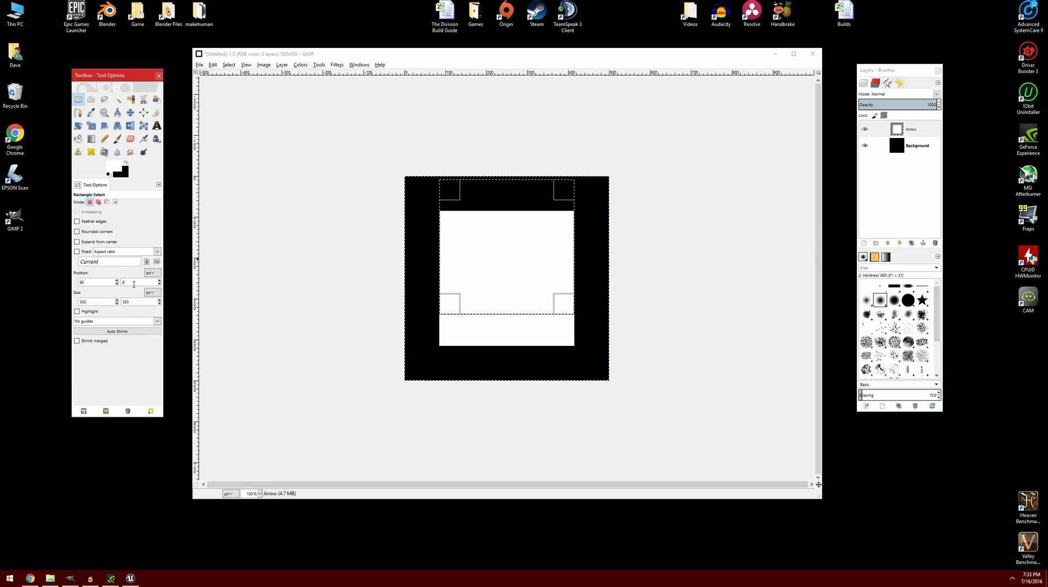
{"action": "type", "text": "5"}
{"action": "key", "text": "Return"}
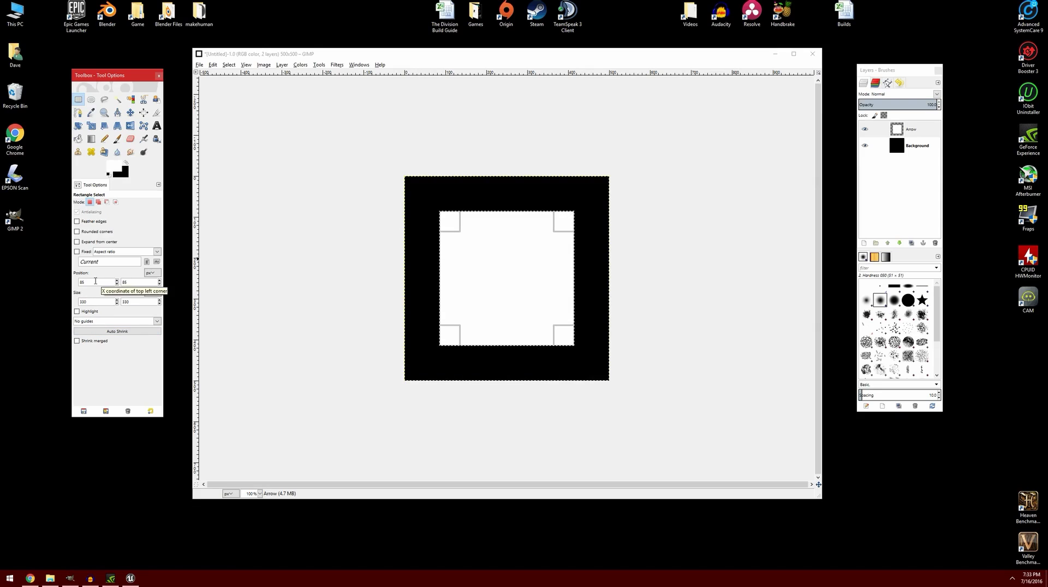
Move the selection to position 170, 170 and delete the white inside it.
{"action": "double_click", "coordinate": [80, 282]}
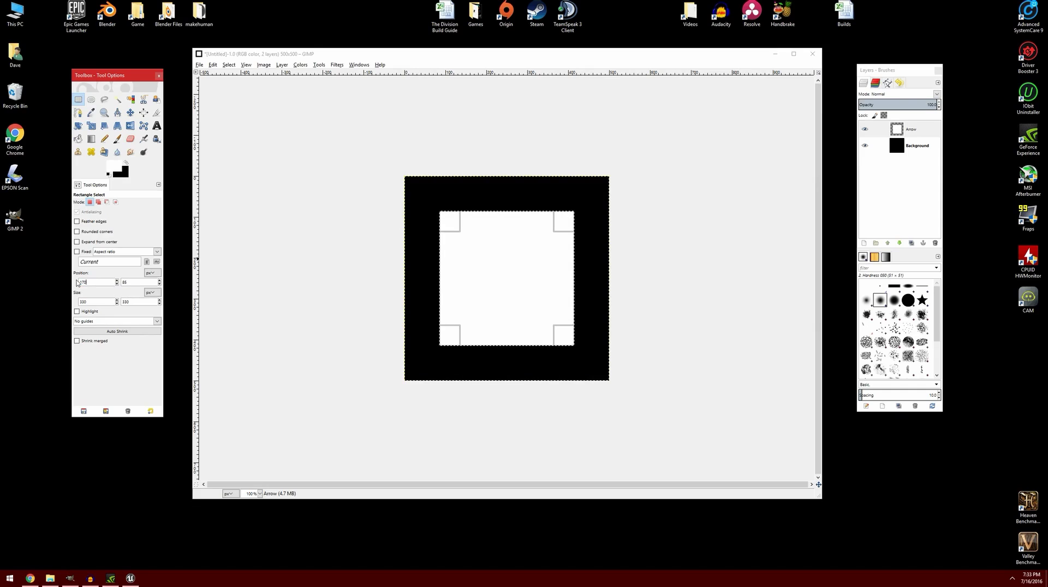
{"action": "type", "text": "170"}
{"action": "key", "text": "Tab"}
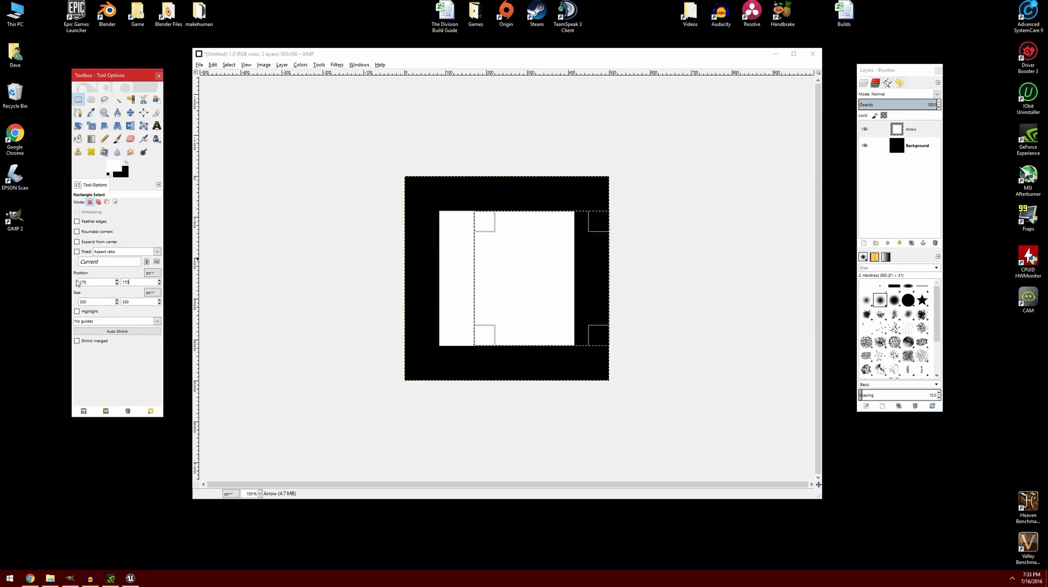
{"action": "type", "text": "170"}
{"action": "key", "text": "Return"}
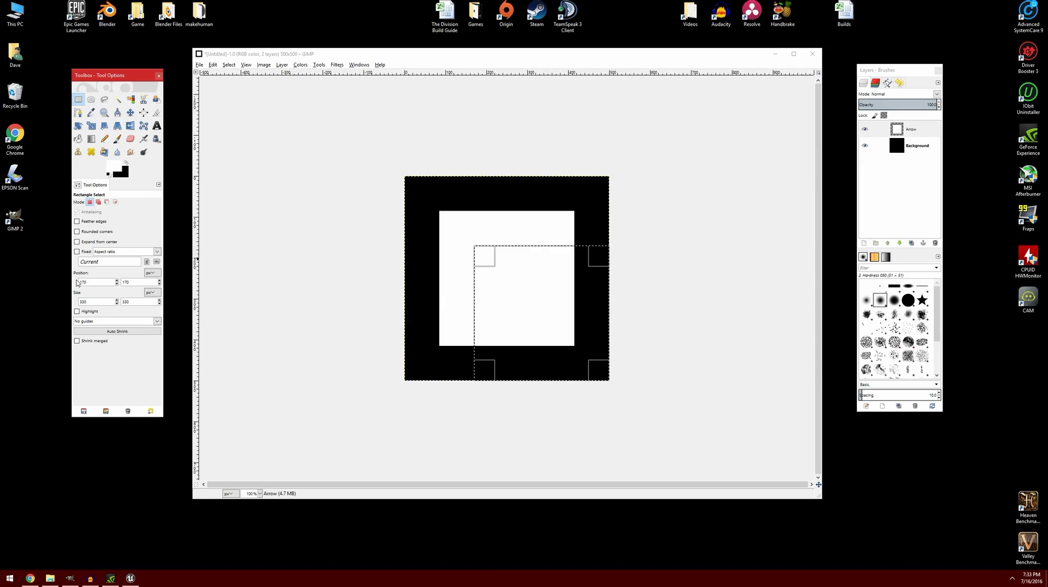
{"action": "key", "text": "Delete"}
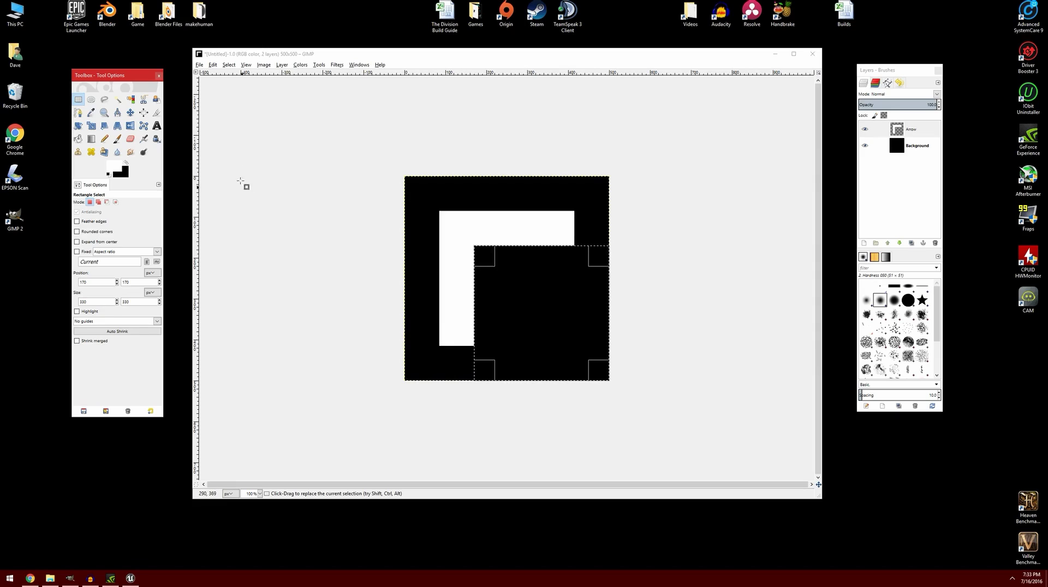
Remove the selection with Select > None.
{"action": "left_click", "coordinate": [229, 66]}
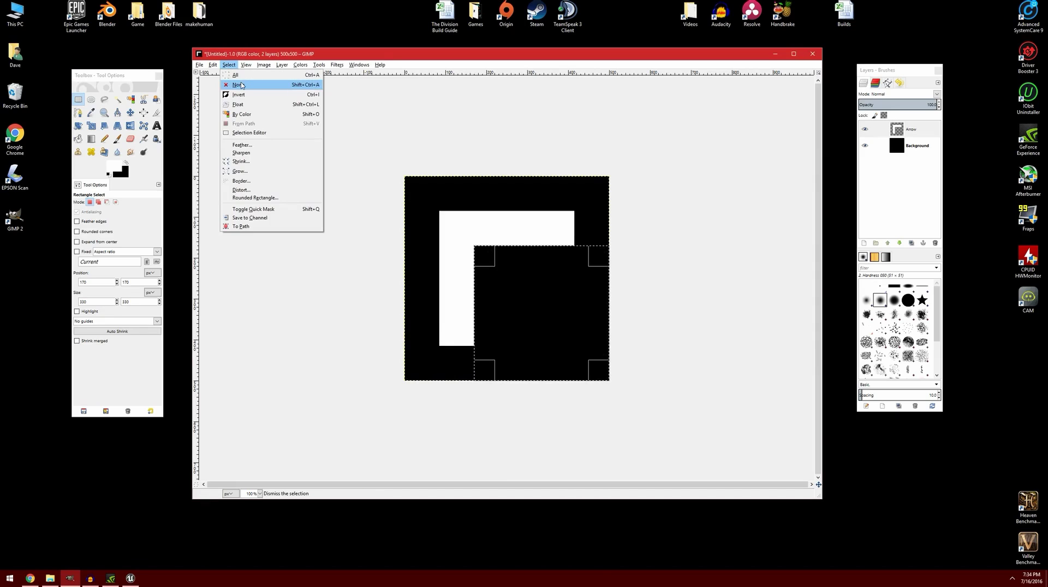
{"action": "left_click", "coordinate": [240, 84]}
{"action": "left_click", "coordinate": [229, 65]}
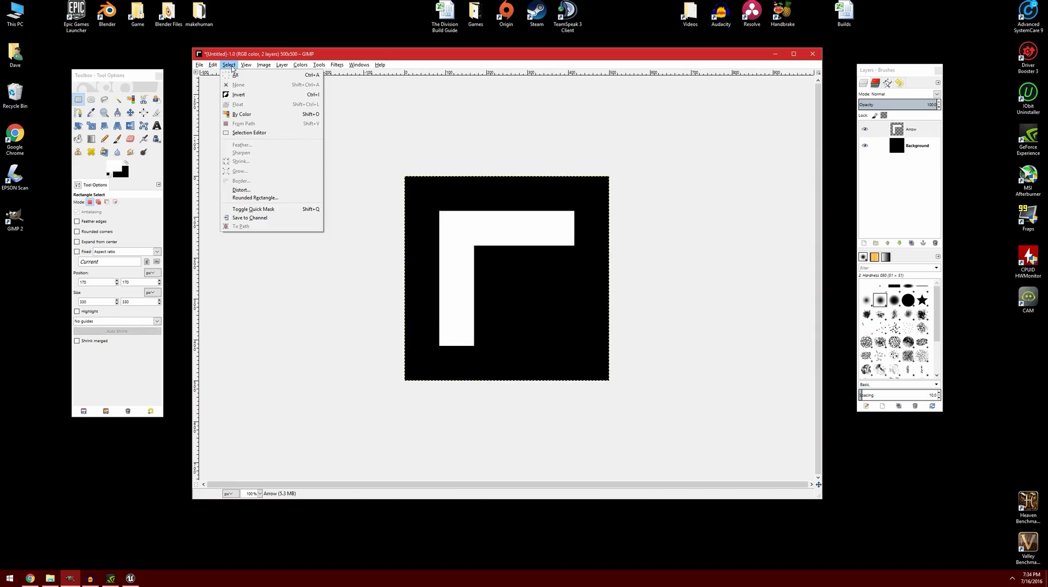
Select all and rotate the Arrow layer by -45° into a left-pointing chevron.
{"action": "left_click", "coordinate": [235, 75]}
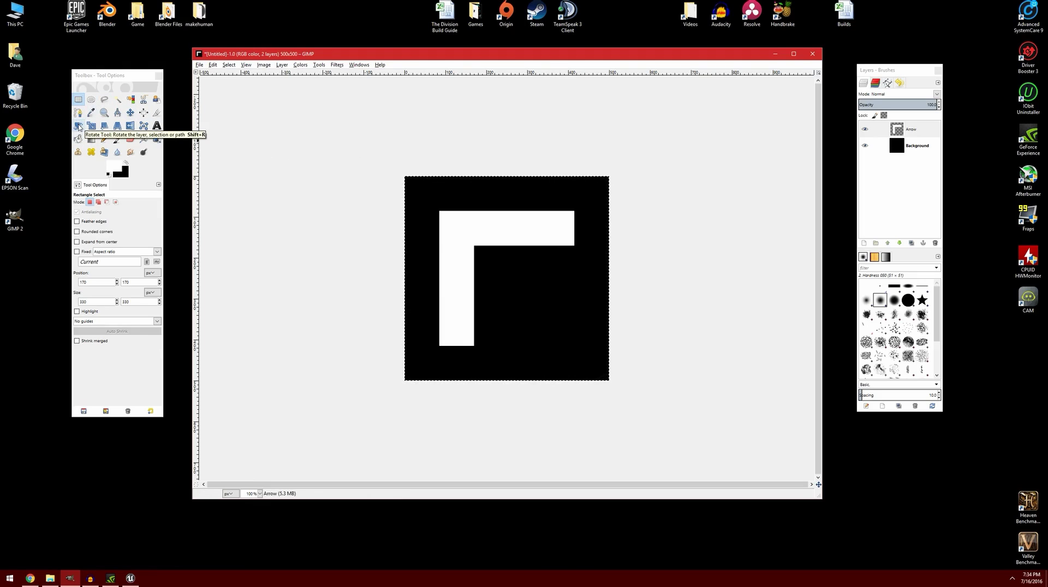
{"action": "left_click", "coordinate": [79, 126]}
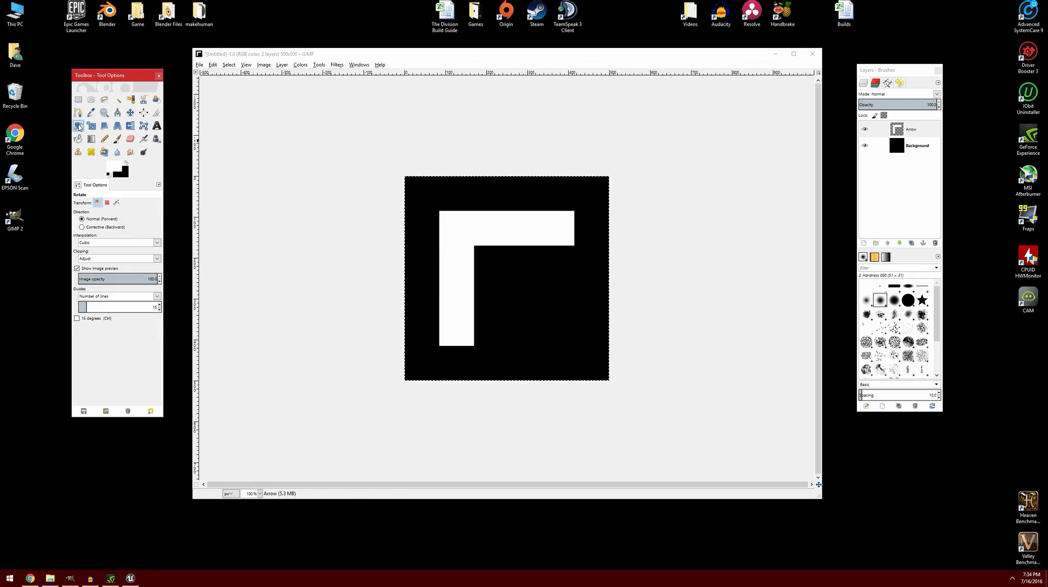
{"action": "left_click", "coordinate": [531, 250]}
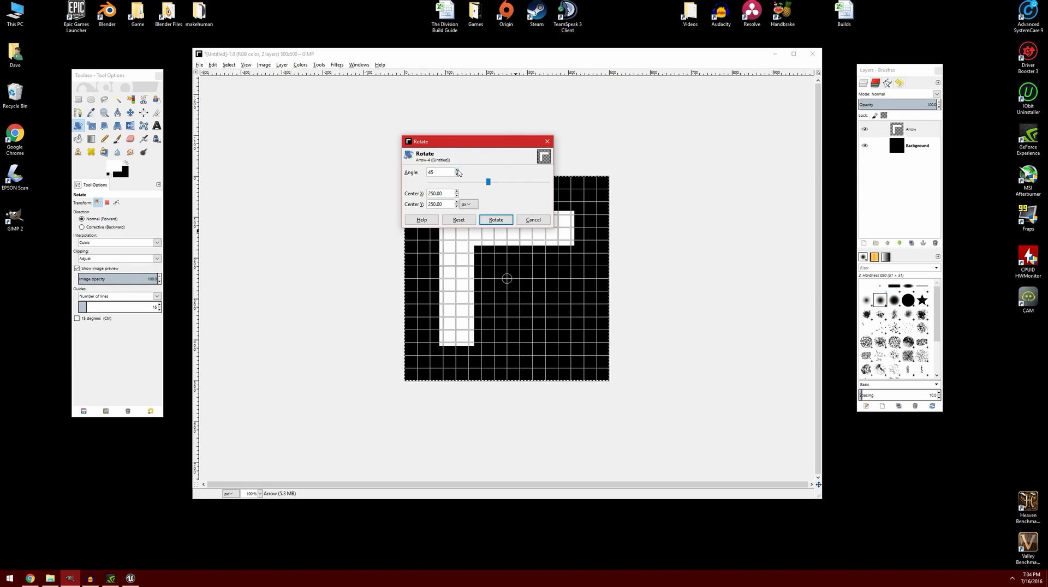
{"action": "key", "text": "Return"}
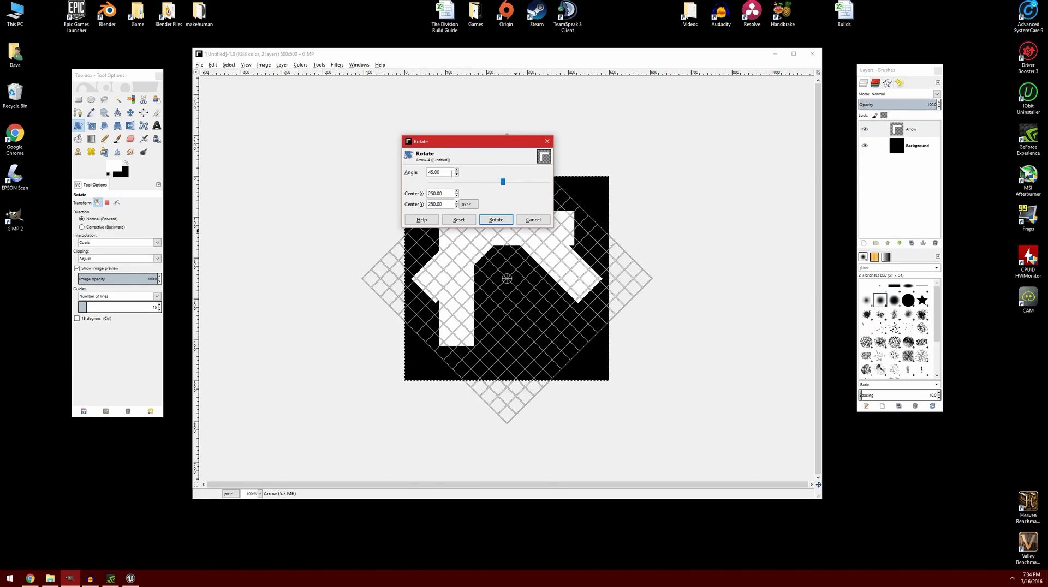
{"action": "triple_click", "coordinate": [444, 173]}
{"action": "type", "text": "-45"}
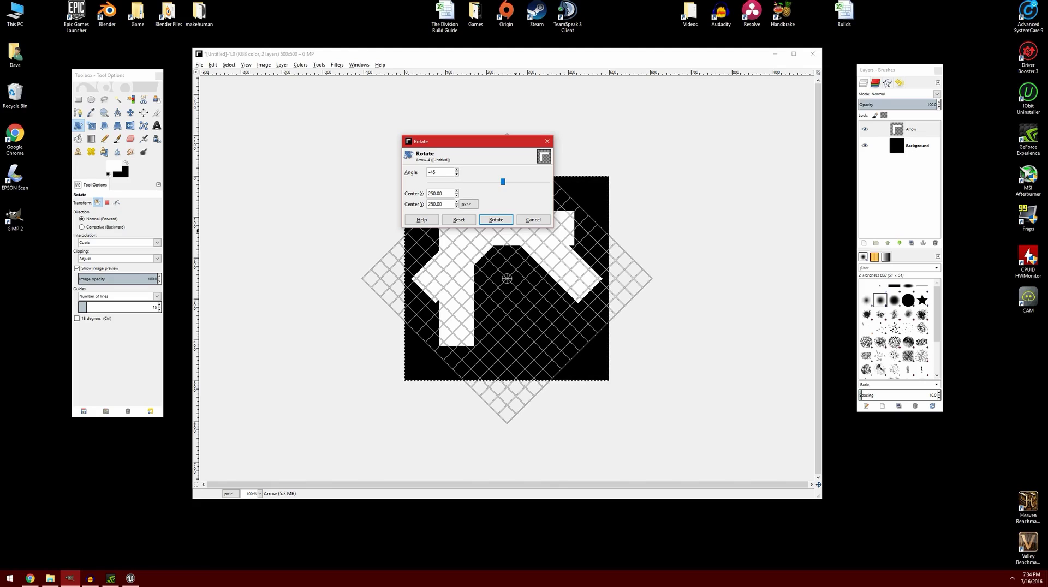
{"action": "key", "text": "Return"}
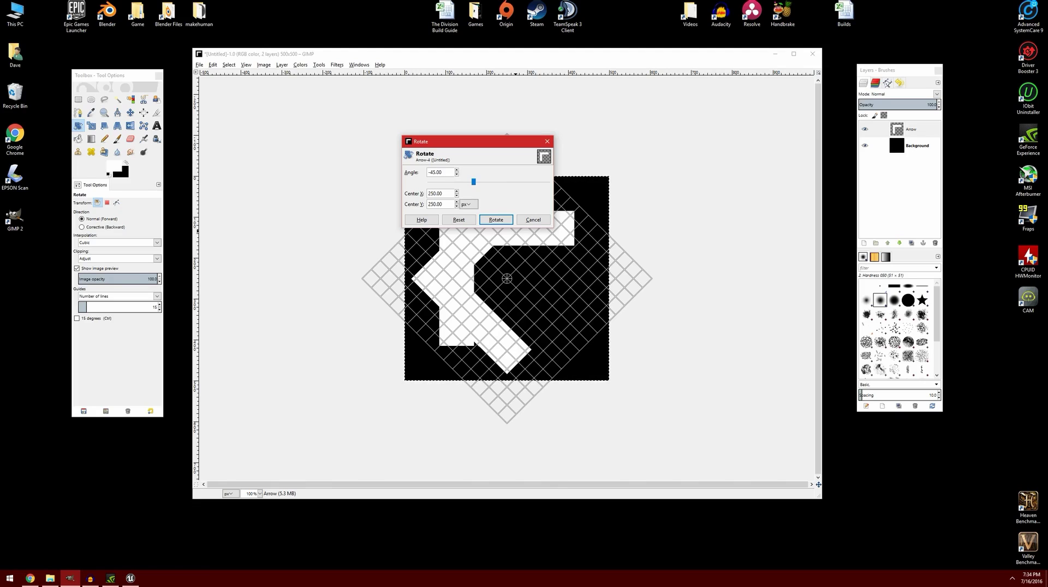
{"action": "left_click", "coordinate": [496, 220]}
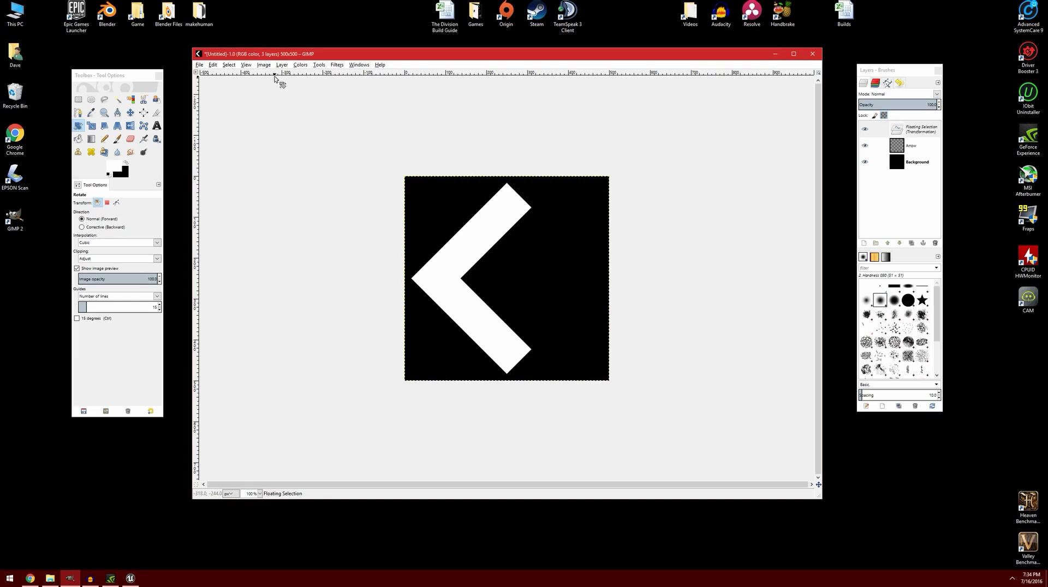
Turn on Show Grid and Snap to Grid from the View menu.
{"action": "left_click", "coordinate": [246, 65]}
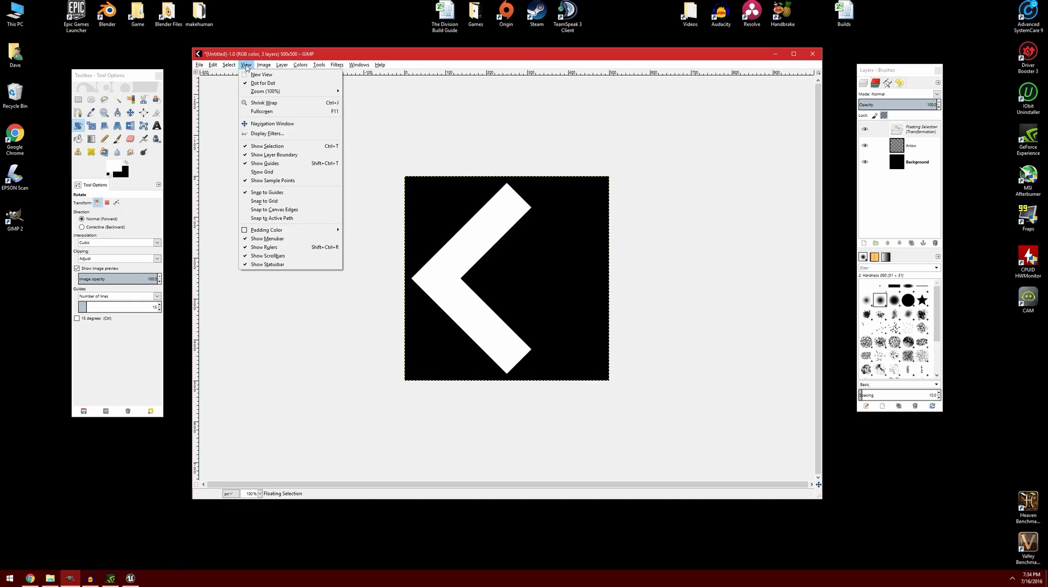
{"action": "left_click", "coordinate": [267, 172]}
{"action": "left_click", "coordinate": [246, 65]}
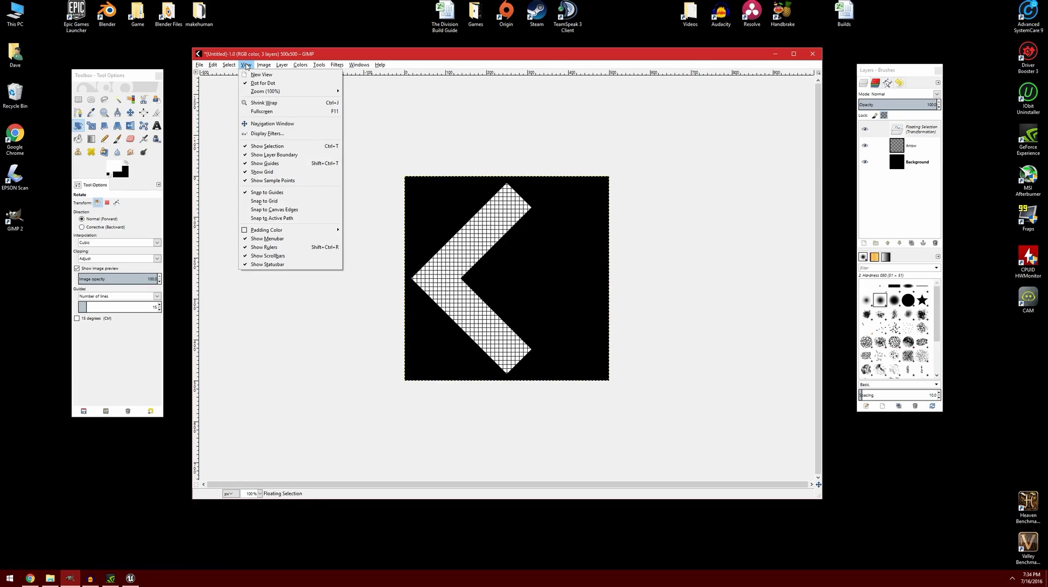
{"action": "left_click", "coordinate": [274, 201]}
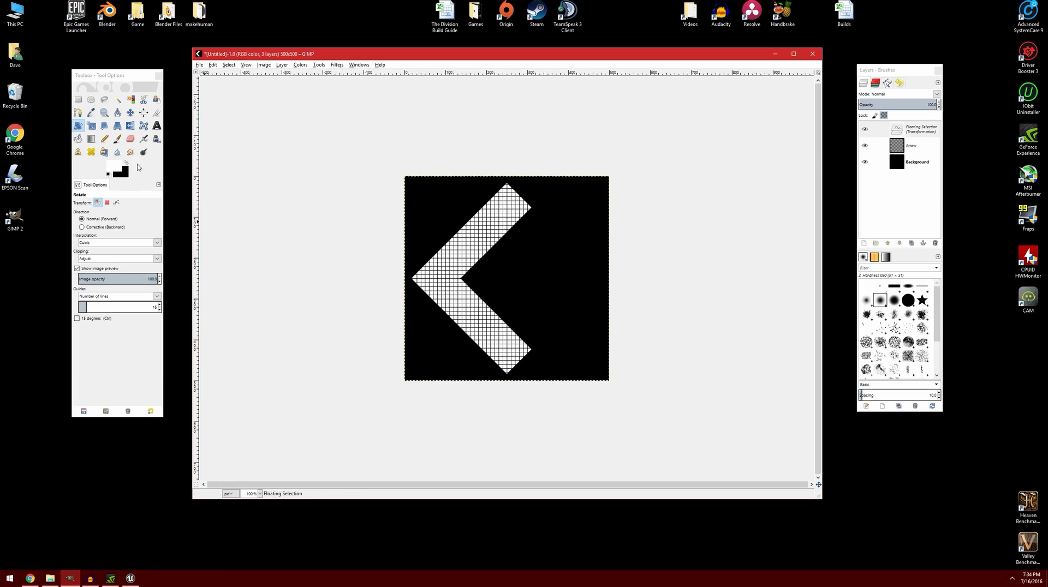
{"action": "left_click", "coordinate": [131, 114]}
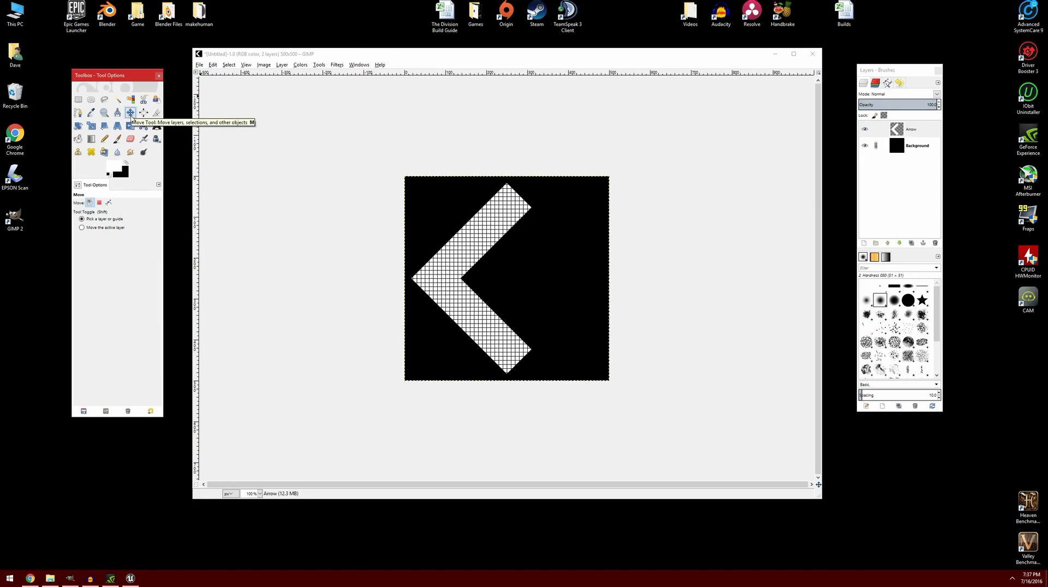
Set the Move tool to the active layer and shift the Arrow layer 80 px right, toward the canvas centre.
{"action": "left_click", "coordinate": [102, 228]}
{"action": "left_click_drag", "start_coordinate": [527, 285], "coordinate": [561, 284]}
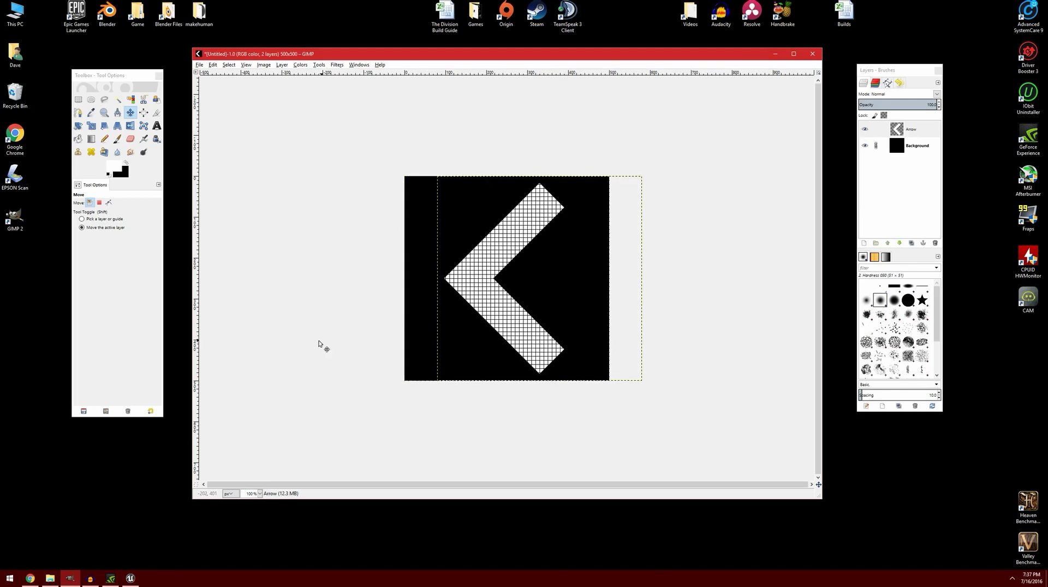